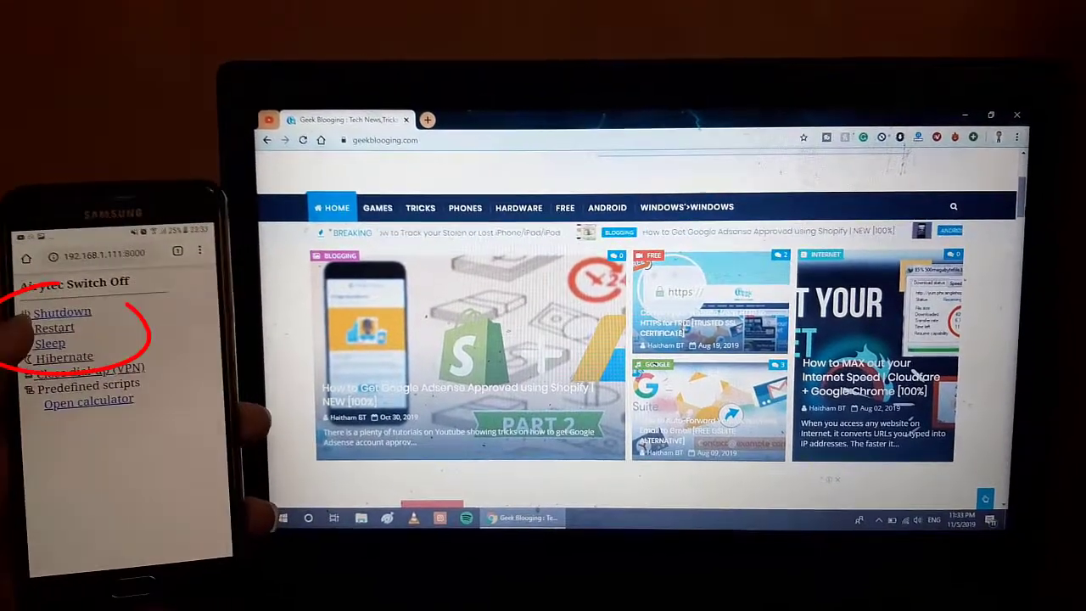
Tap Restart on the phone's Switch Off web page to reboot the PC remotely.
click(54, 327)
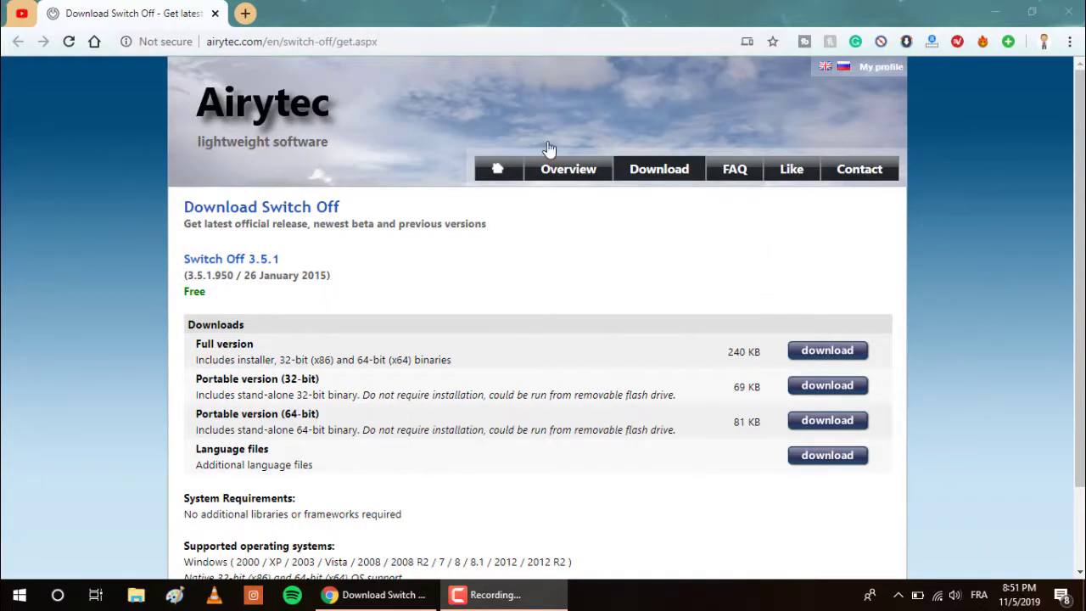
Download the Switch Off 3.5.1 full version installer, swoff351 (1).exe, from the Airytec page.
mouse_move(399, 44)
mouse_down()
mouse_move(207, 51)
mouse_move(414, 44)
mouse_up()
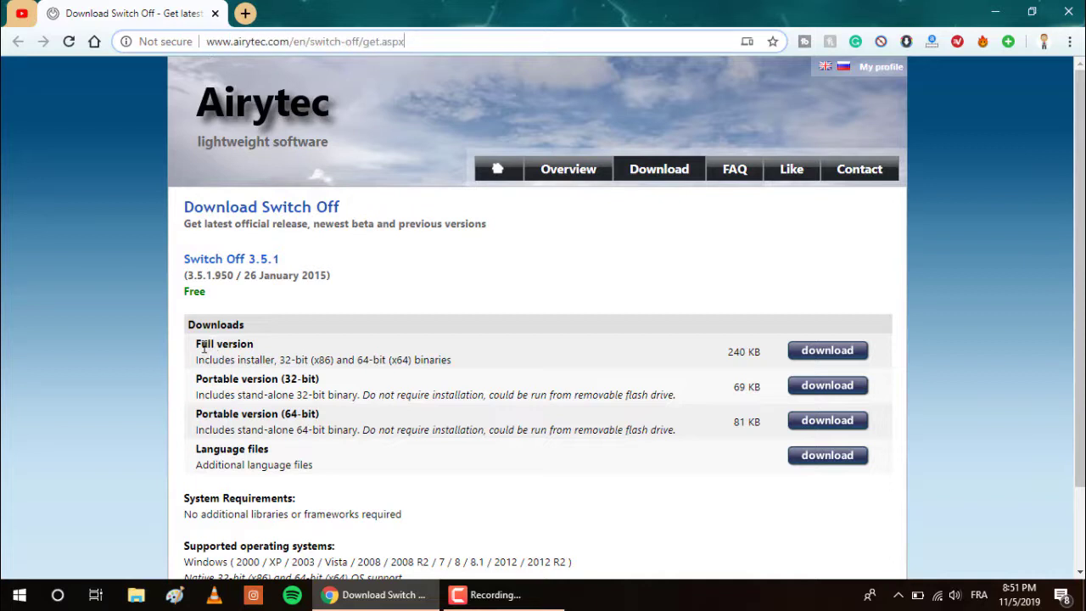
click(838, 352)
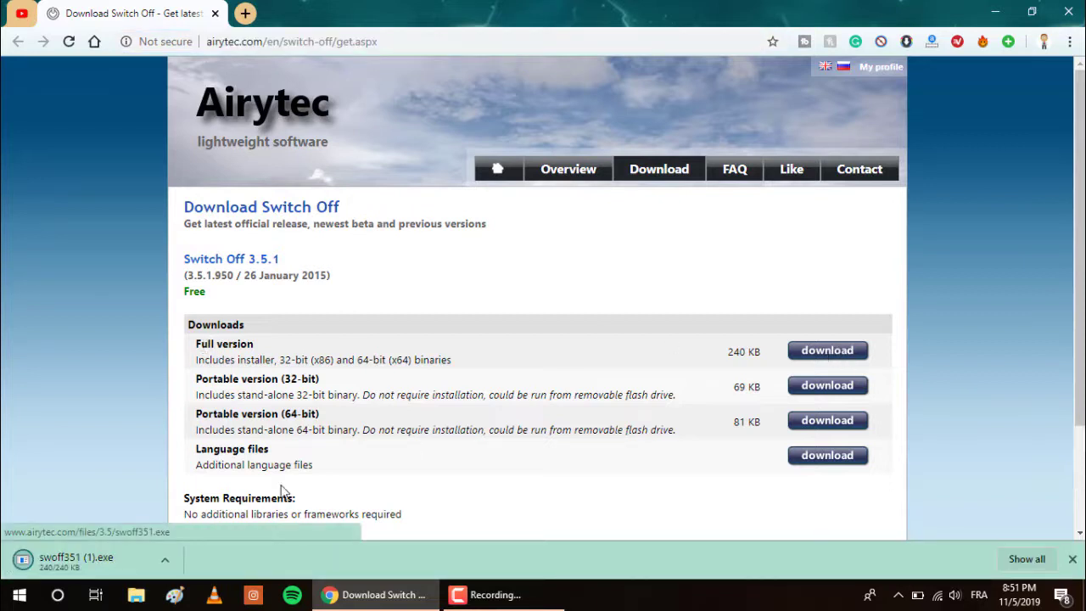
Install Switch Off 3.5.1 from swoff351 (1).exe in English with default components and location, then launch it.
click(68, 560)
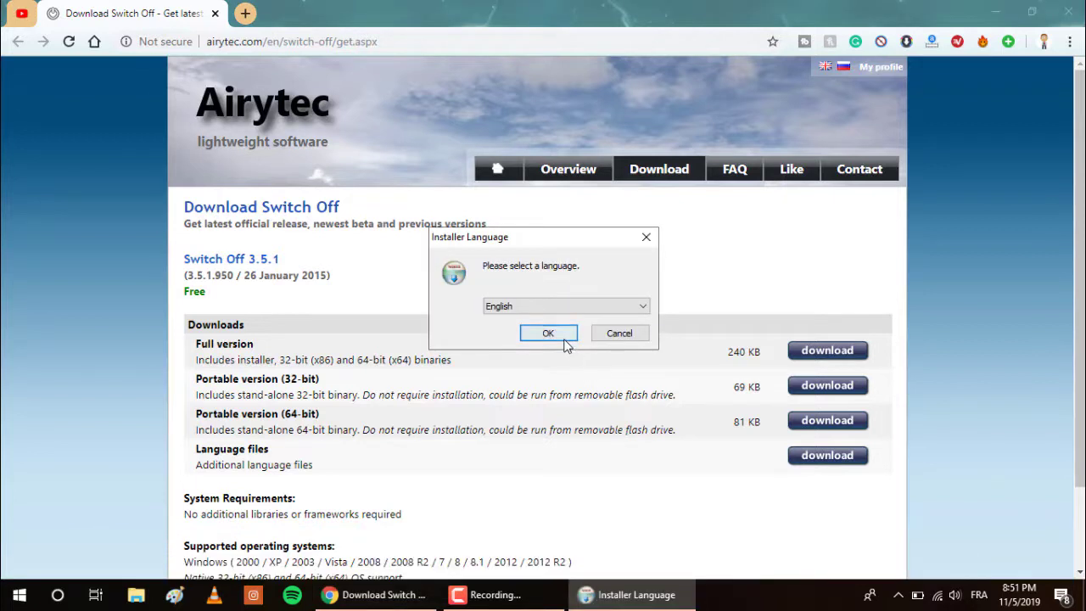
click(564, 338)
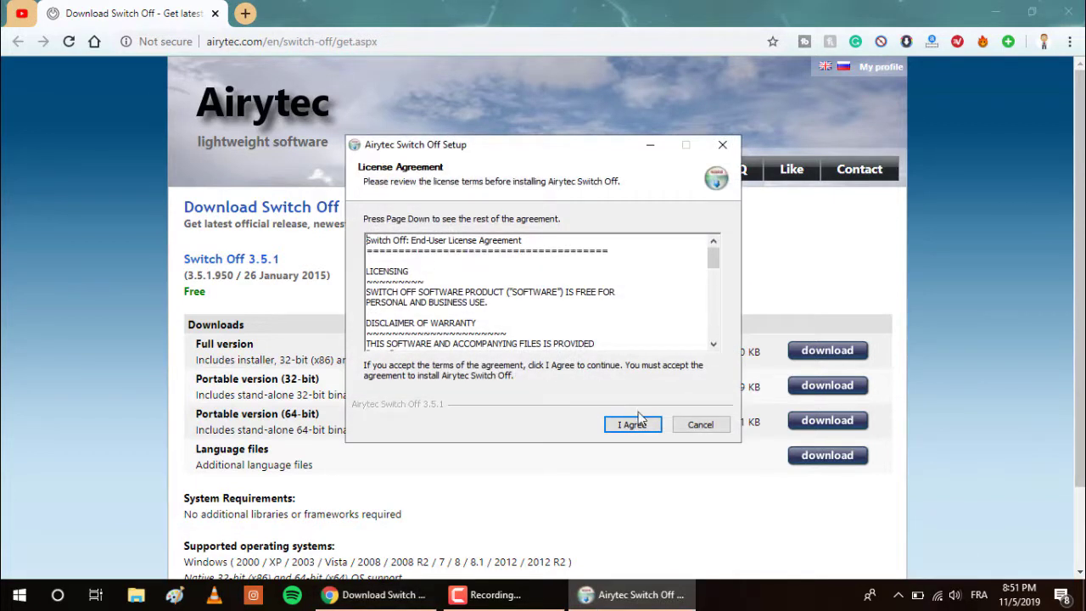
click(644, 425)
click(633, 424)
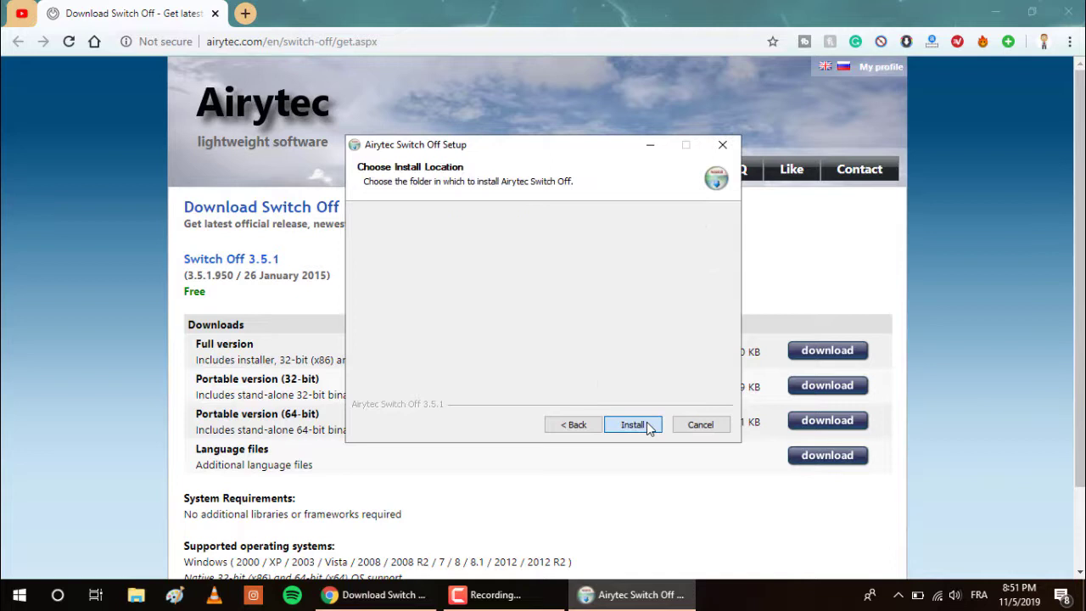
click(632, 424)
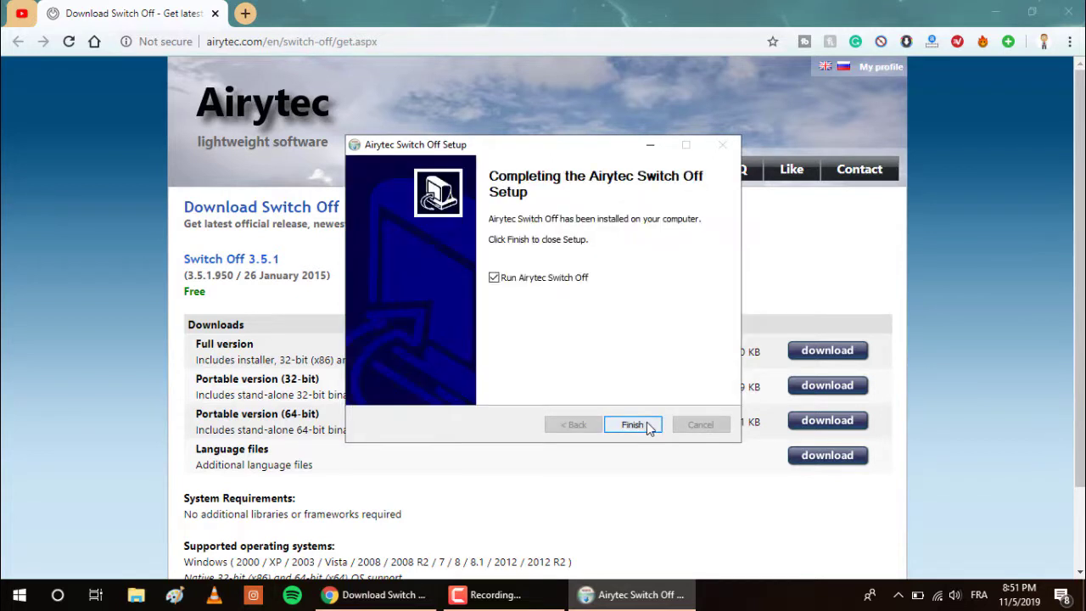
click(646, 426)
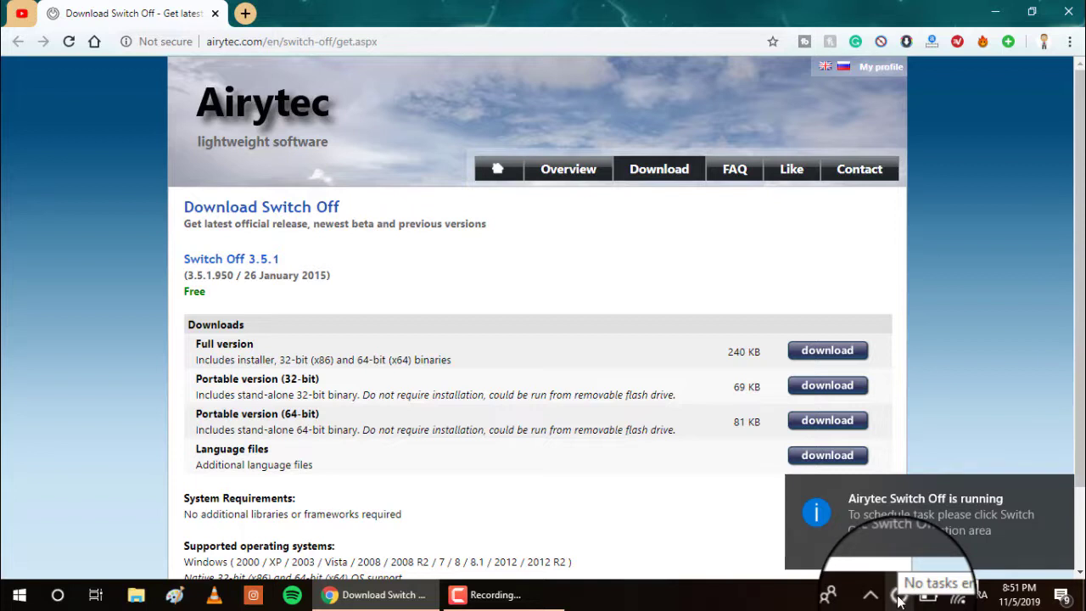
Enable Switch Off's web interface in Options > Remote on port 8000 with a password, and save.
right_click(899, 599)
click(899, 600)
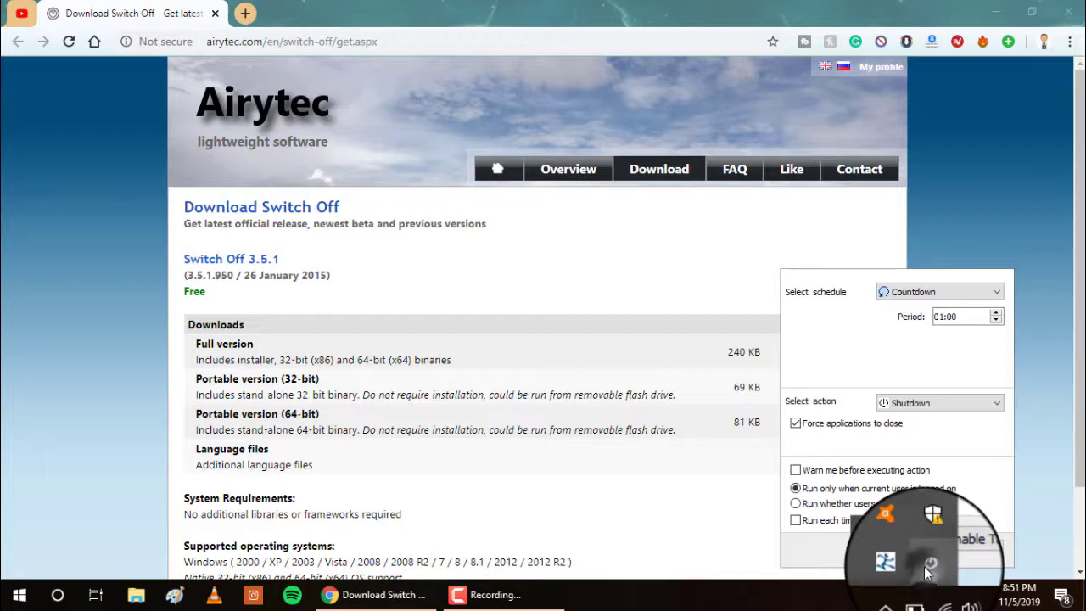
right_click(945, 547)
click(952, 498)
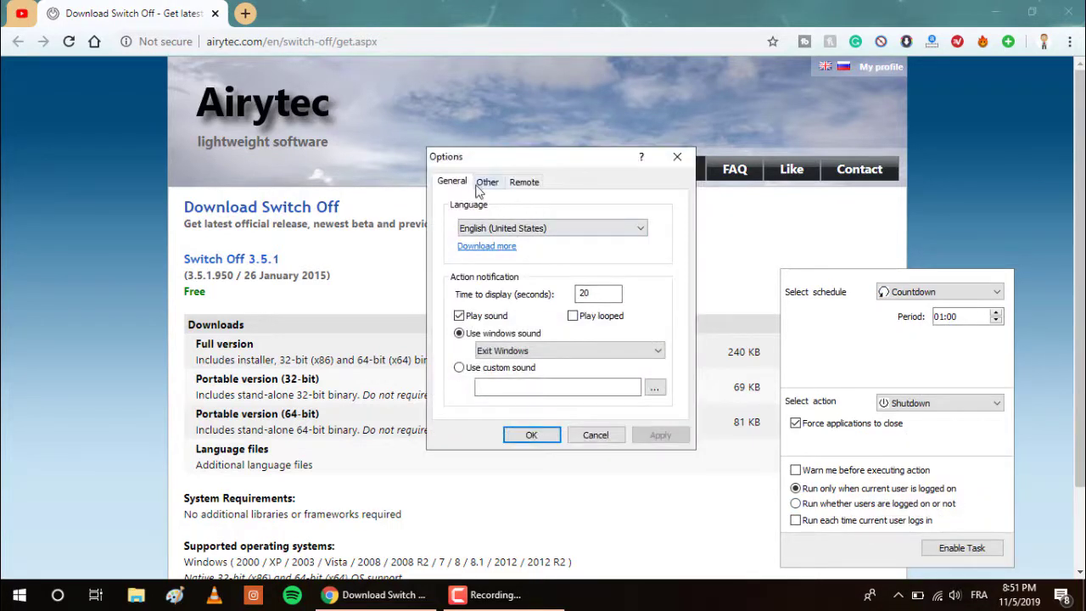
click(534, 183)
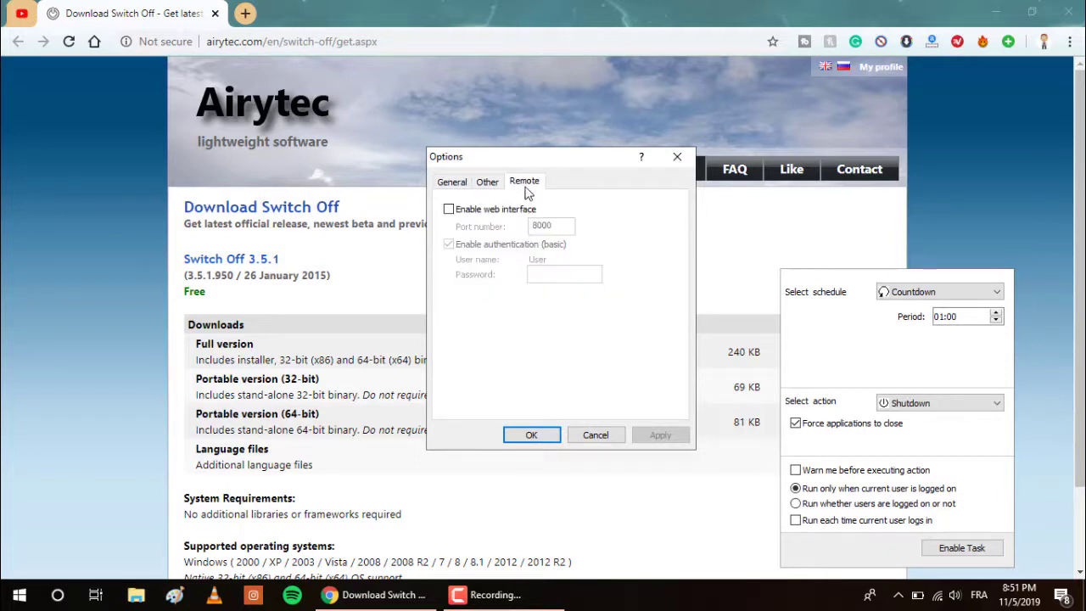
click(477, 212)
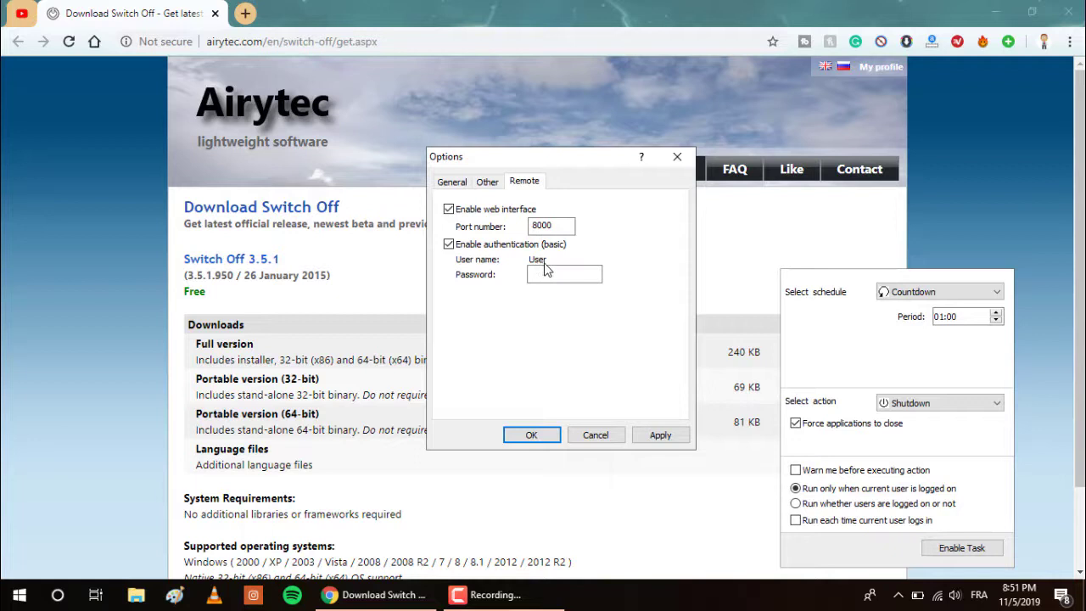
click(543, 270)
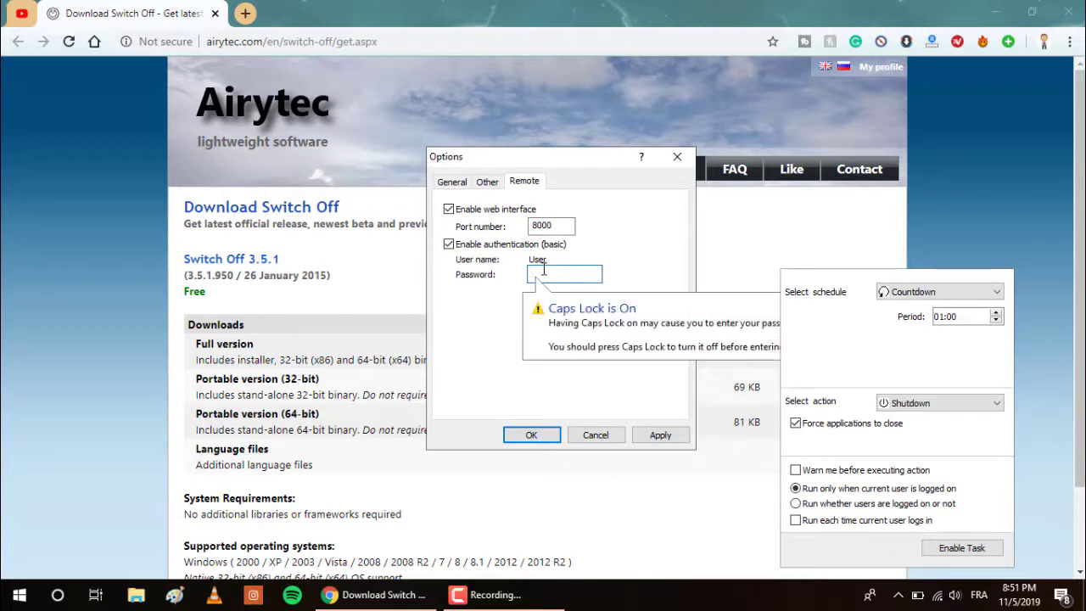
key(Caps_Lock)
text(p)
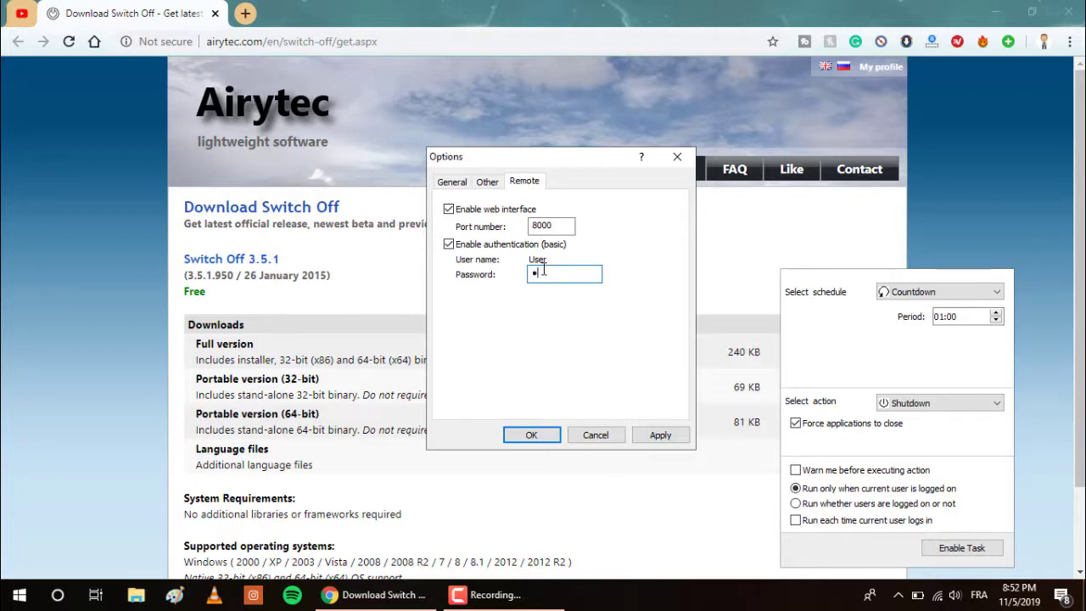
text(asswo)
click(660, 436)
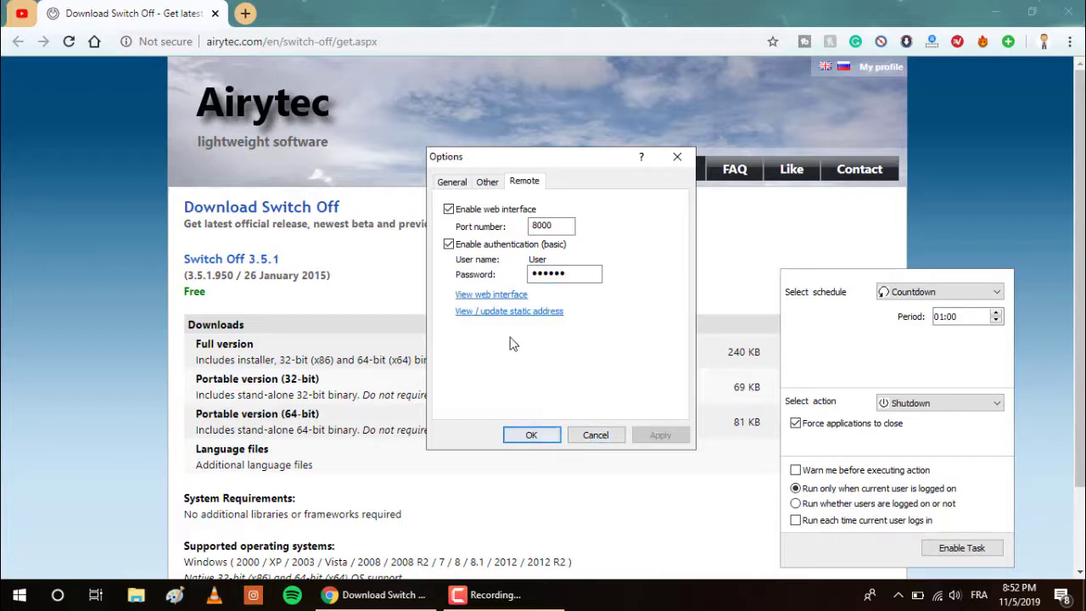
click(534, 441)
Run ipconfig in Command Prompt to find the PC's IPv4 address, 192.168.1.111.
click(59, 601)
text(cmd)
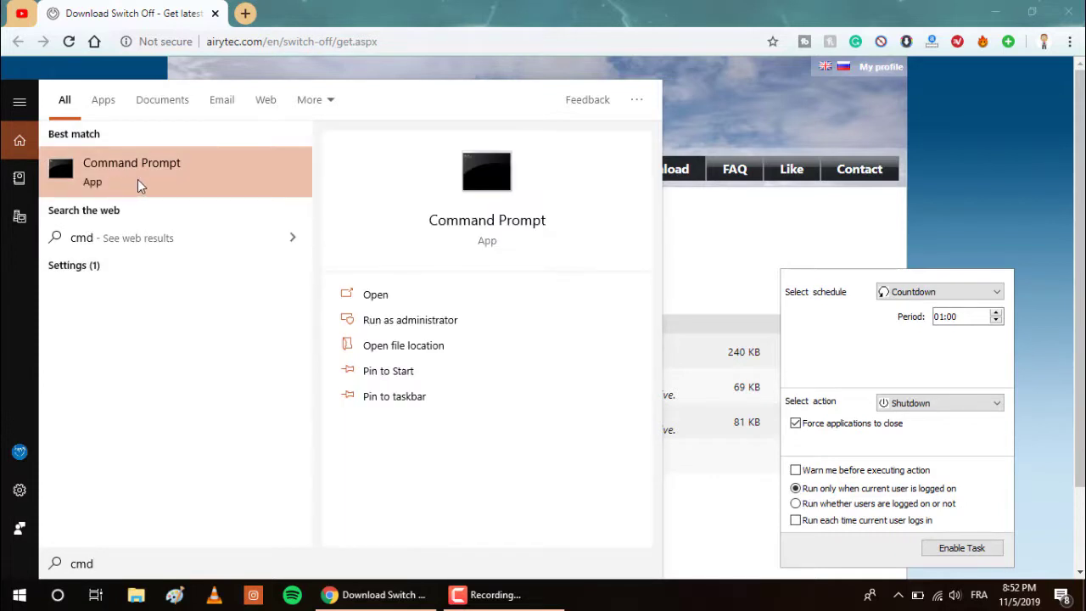
click(137, 179)
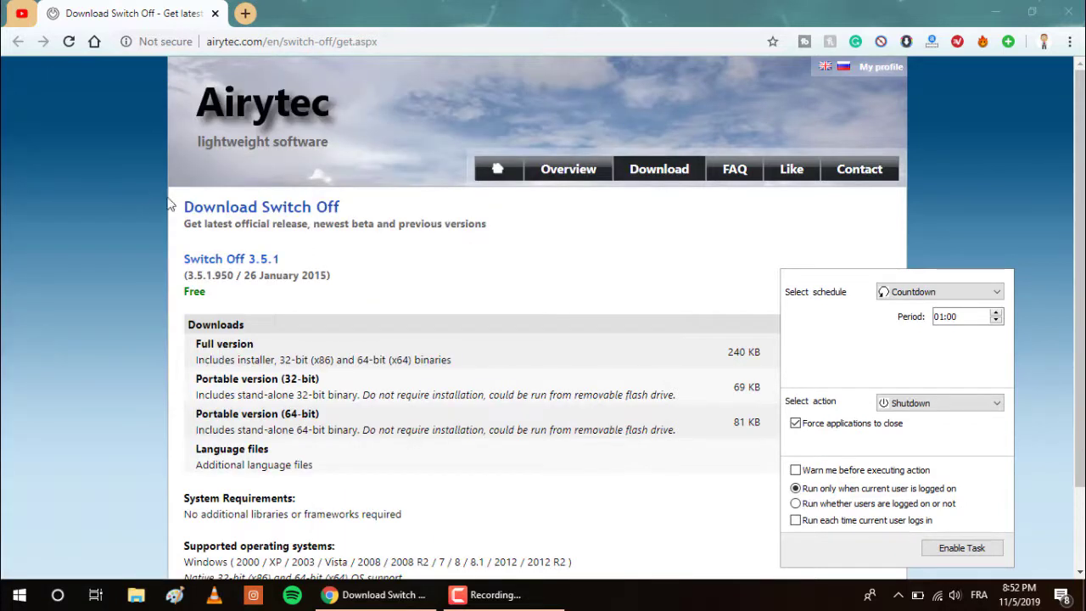
text(ipc)
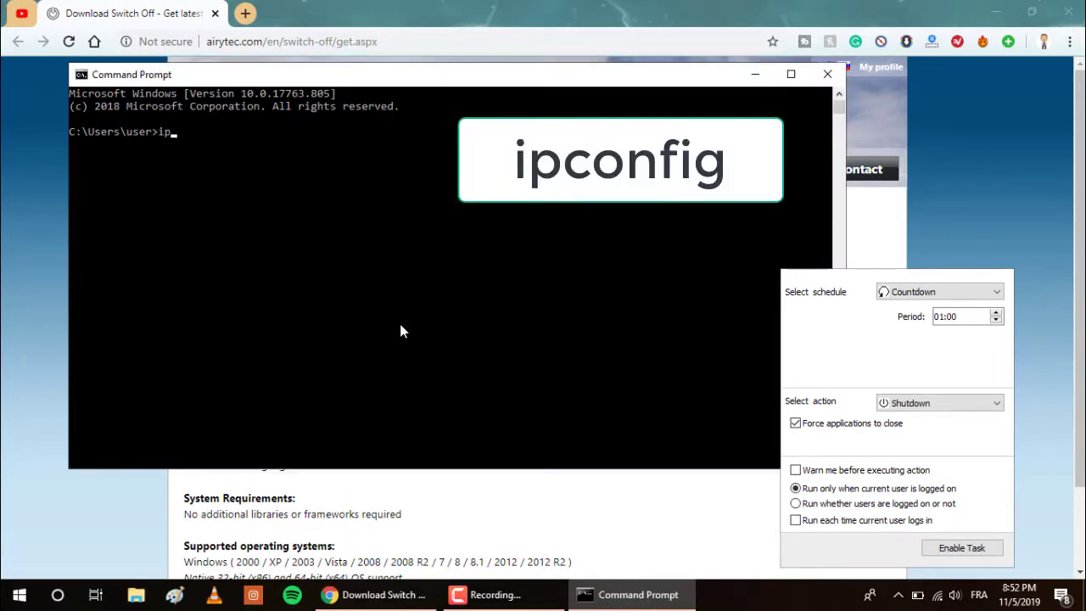
text(onfig)
key(Return)
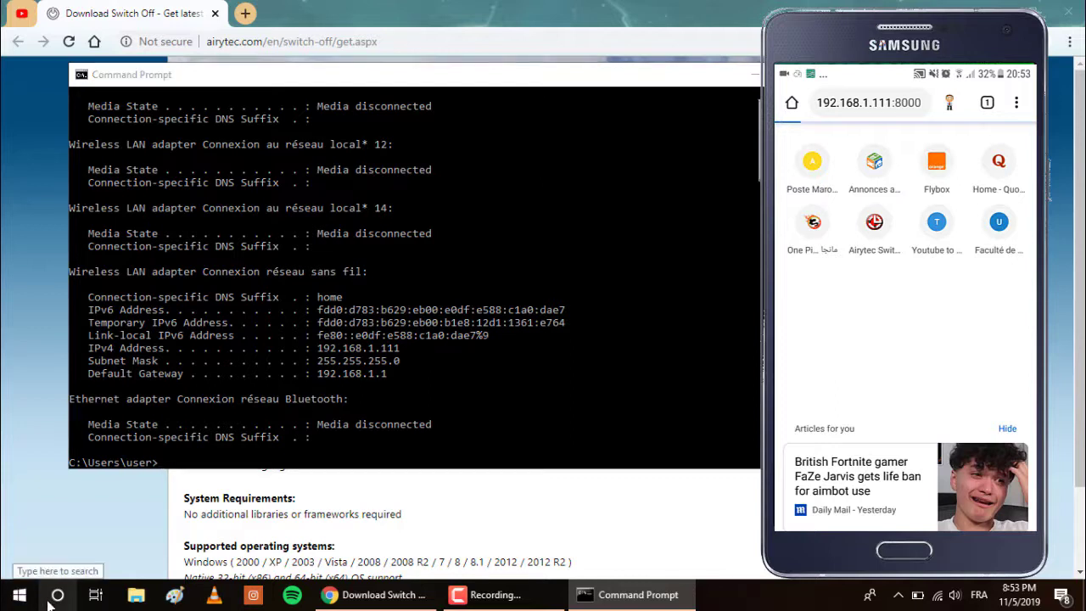
Find Windows Defender Firewall via search and select Turn off for private and public networks.
click(74, 592)
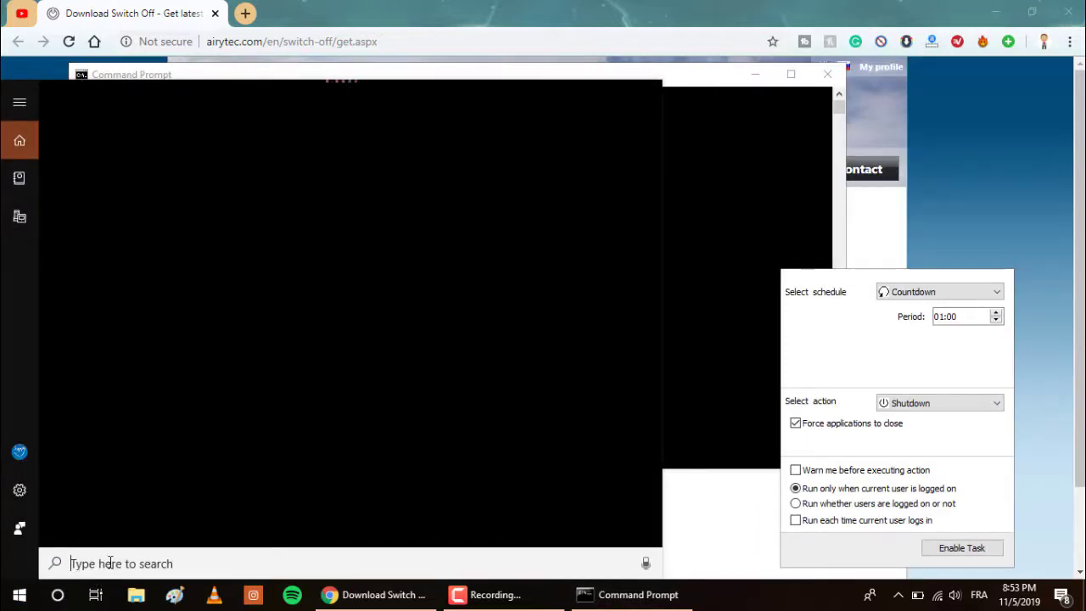
text(firewal)
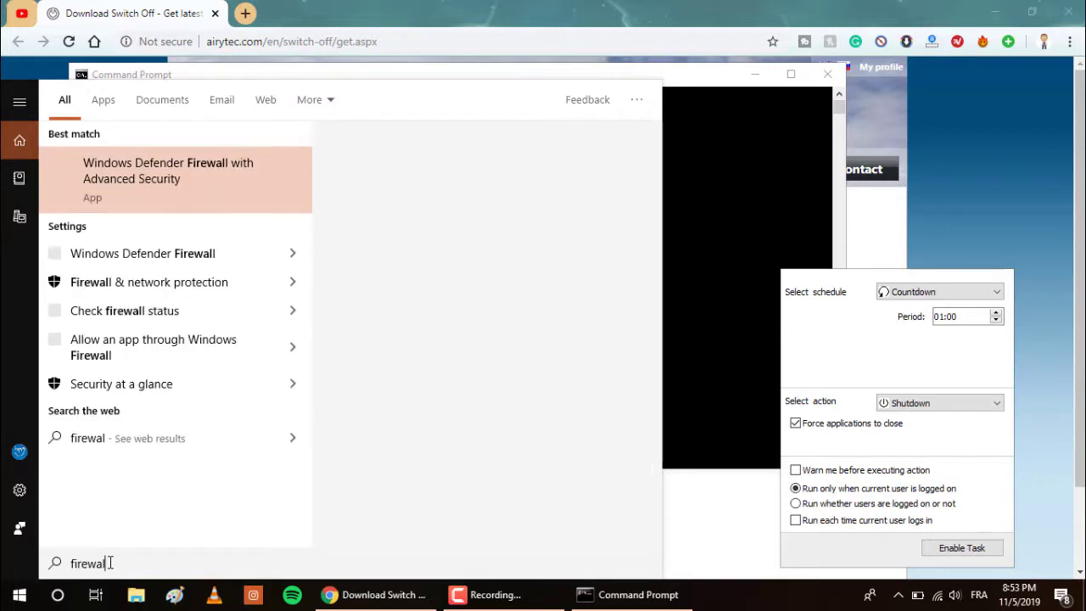
click(180, 248)
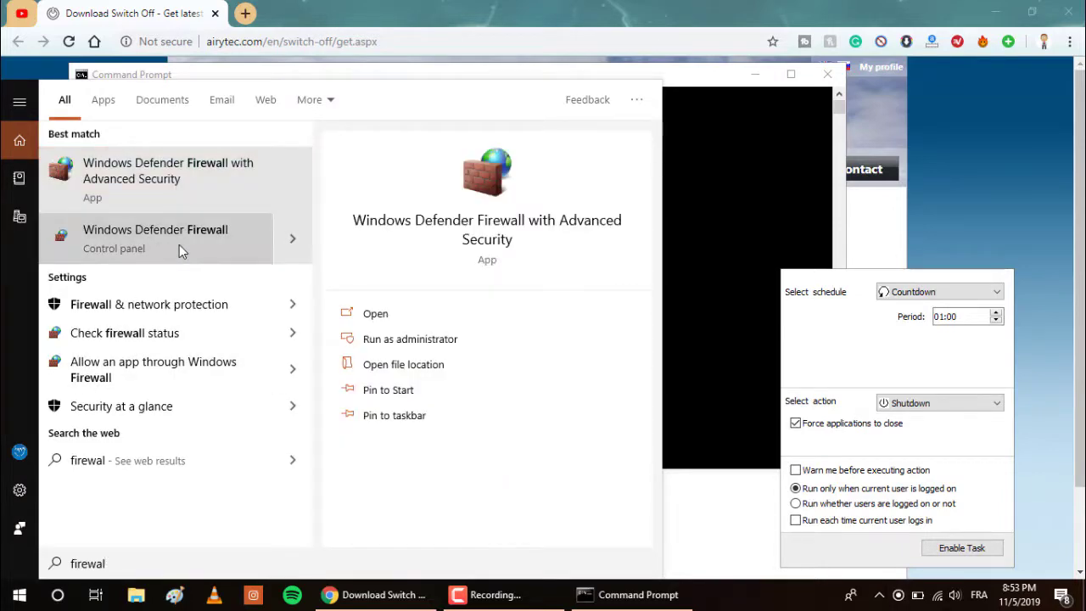
click(179, 245)
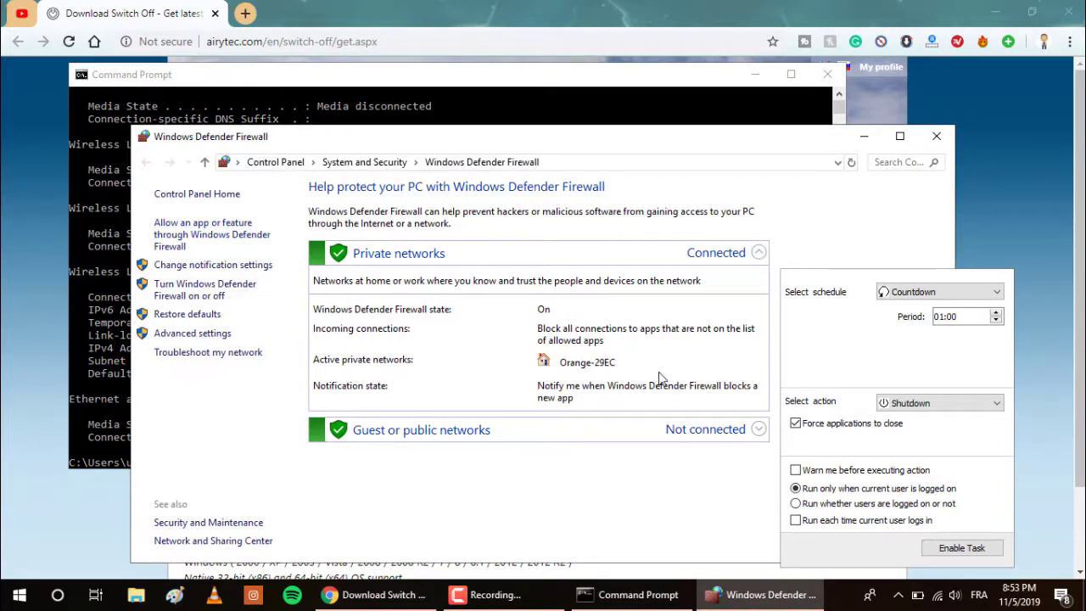
click(195, 296)
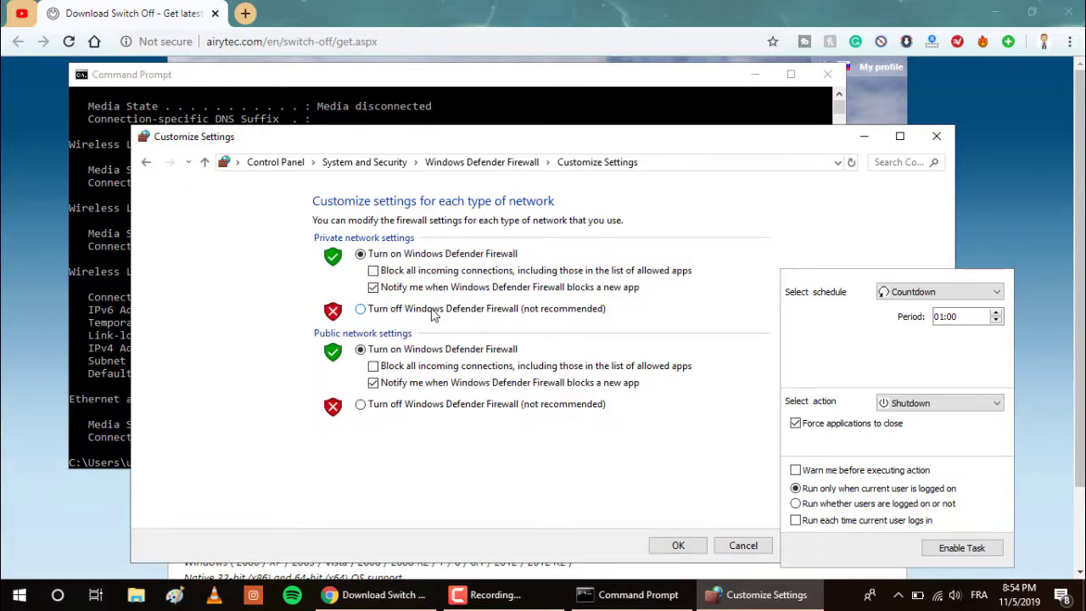
click(434, 310)
click(387, 408)
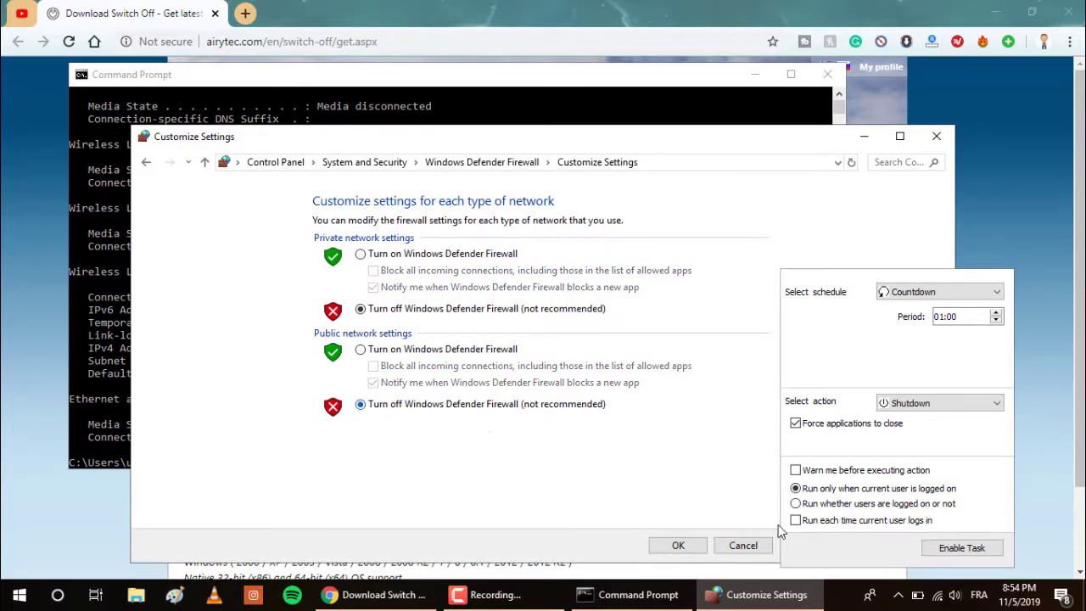
Confirm the firewall change and show Switch Off's Remote settings to check the sign-in credentials.
click(662, 548)
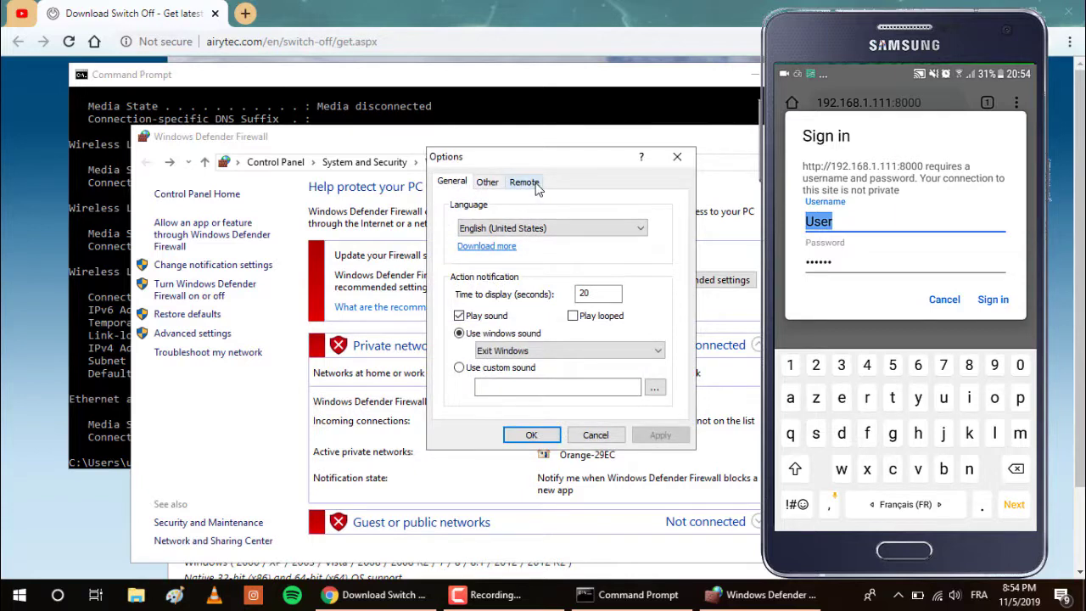
click(527, 182)
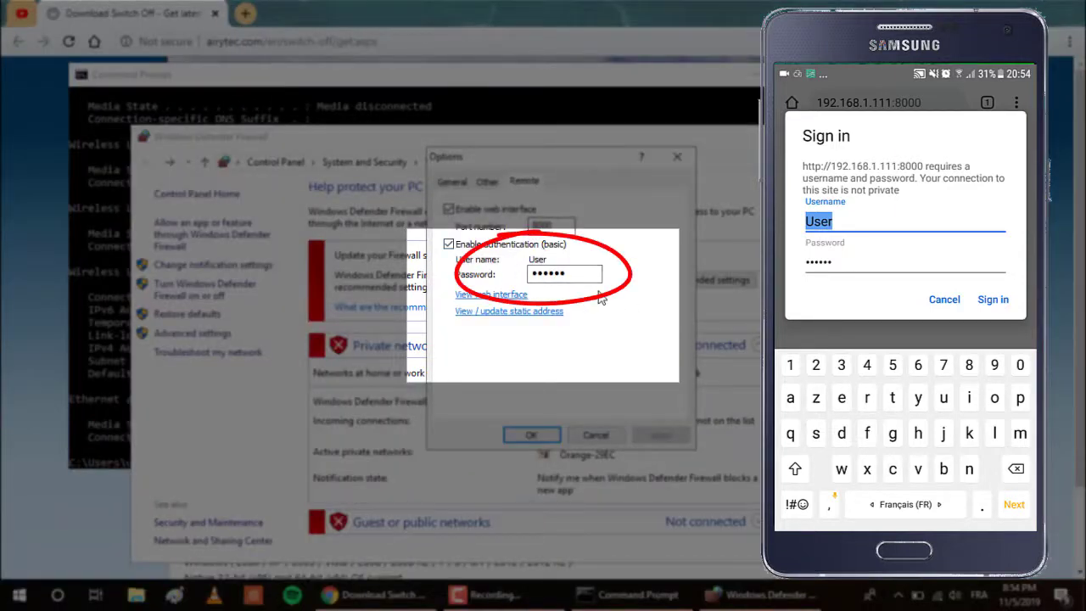